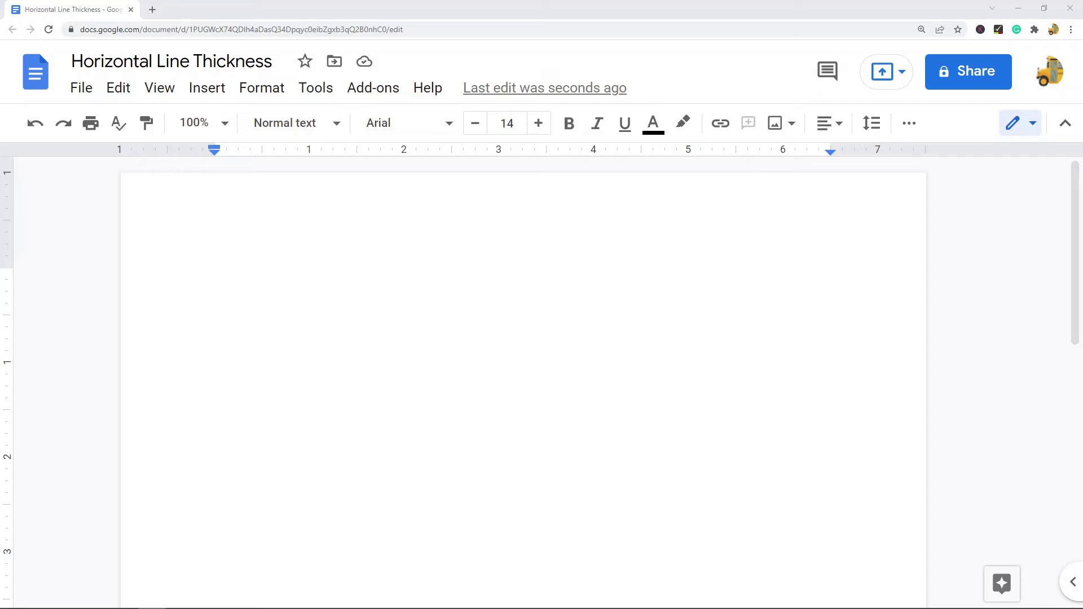
- Insert a horizontal line at the top of the blank page and place the cursor on its paragraph
{"action": "left_click", "coordinate": [292, 253]}
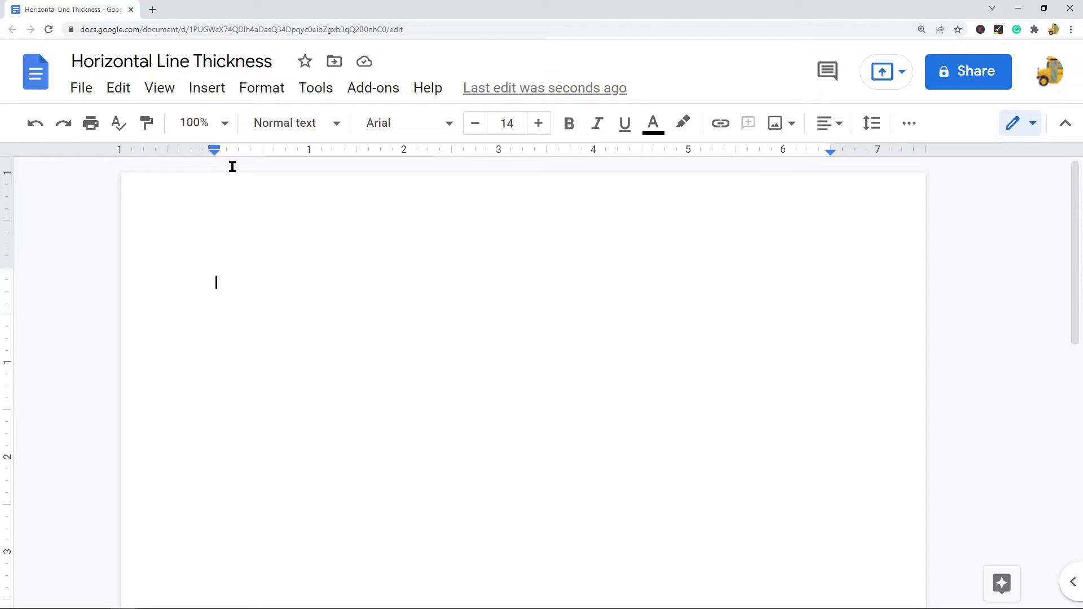
{"action": "left_click", "coordinate": [205, 97]}
{"action": "left_click", "coordinate": [287, 251]}
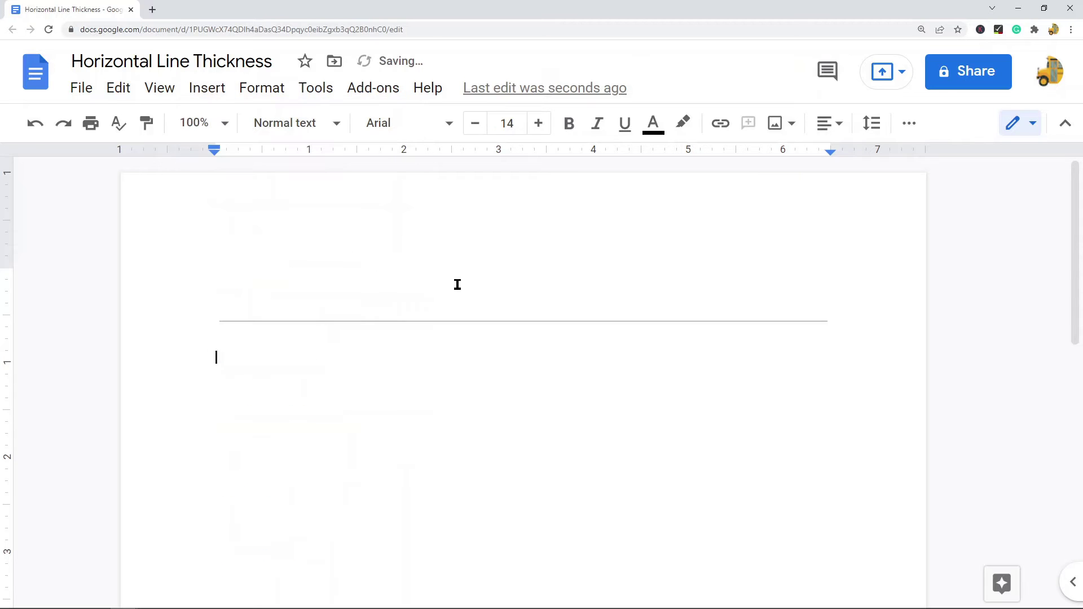
{"action": "left_click", "coordinate": [230, 321]}
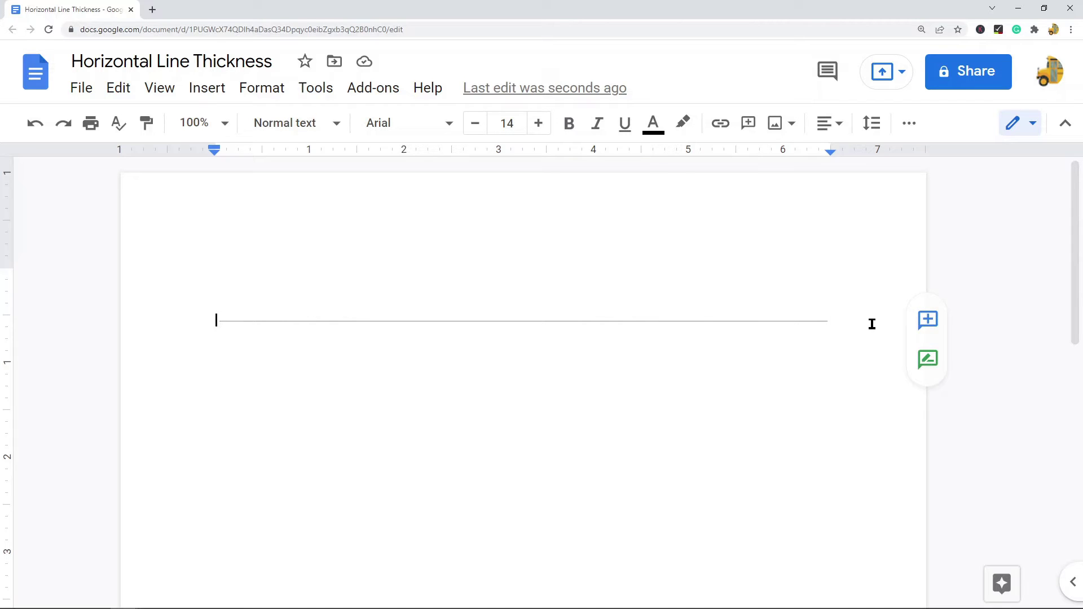
- Give the horizontal line's paragraph black highlighting so it shows as a thick black band
{"action": "left_click_drag", "start_coordinate": [699, 319], "coordinate": [237, 315]}
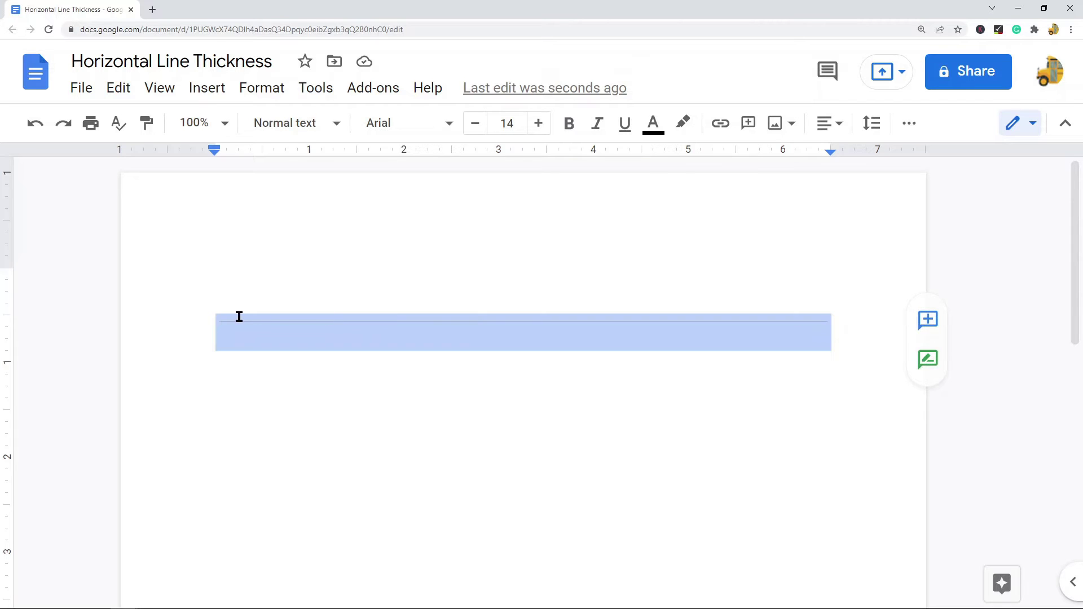
{"action": "left_click", "coordinate": [680, 128]}
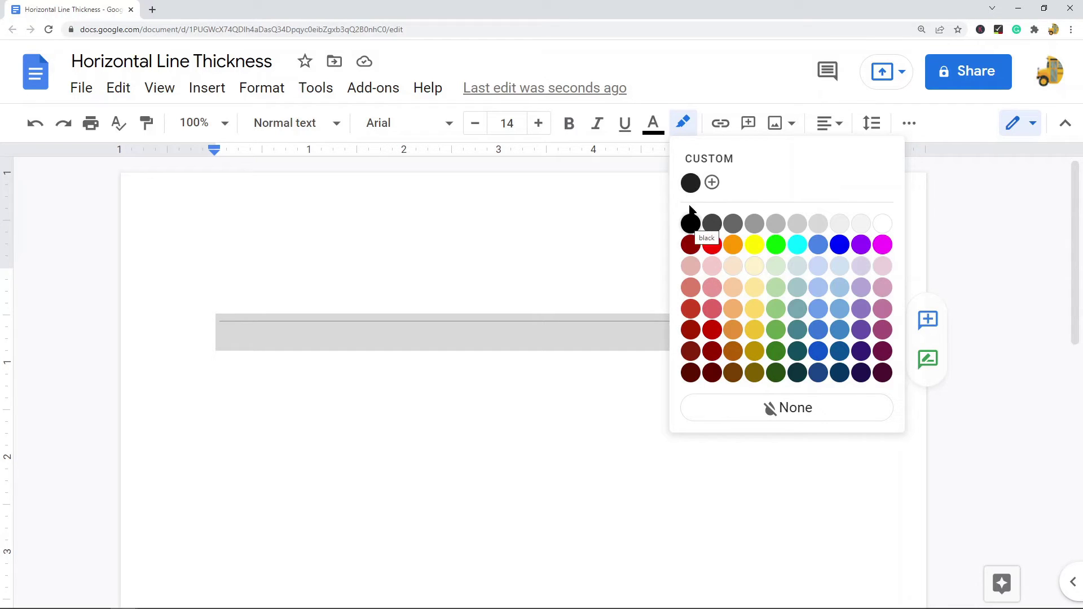
{"action": "left_click", "coordinate": [690, 184]}
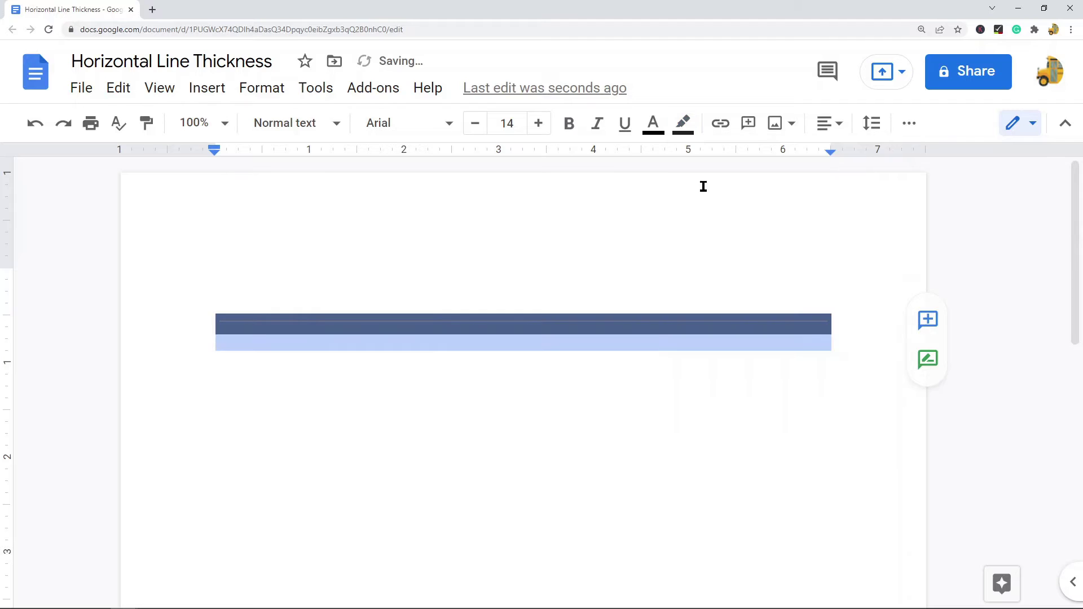
{"action": "left_click", "coordinate": [653, 407]}
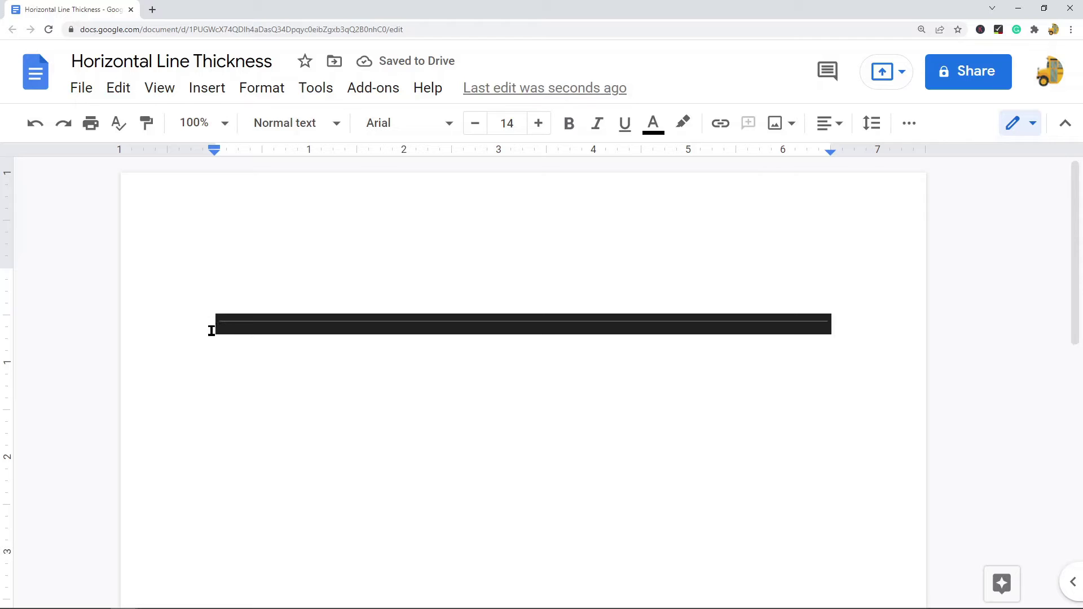
{"action": "left_click_drag", "start_coordinate": [215, 321], "coordinate": [864, 336]}
{"action": "left_click", "coordinate": [803, 364]}
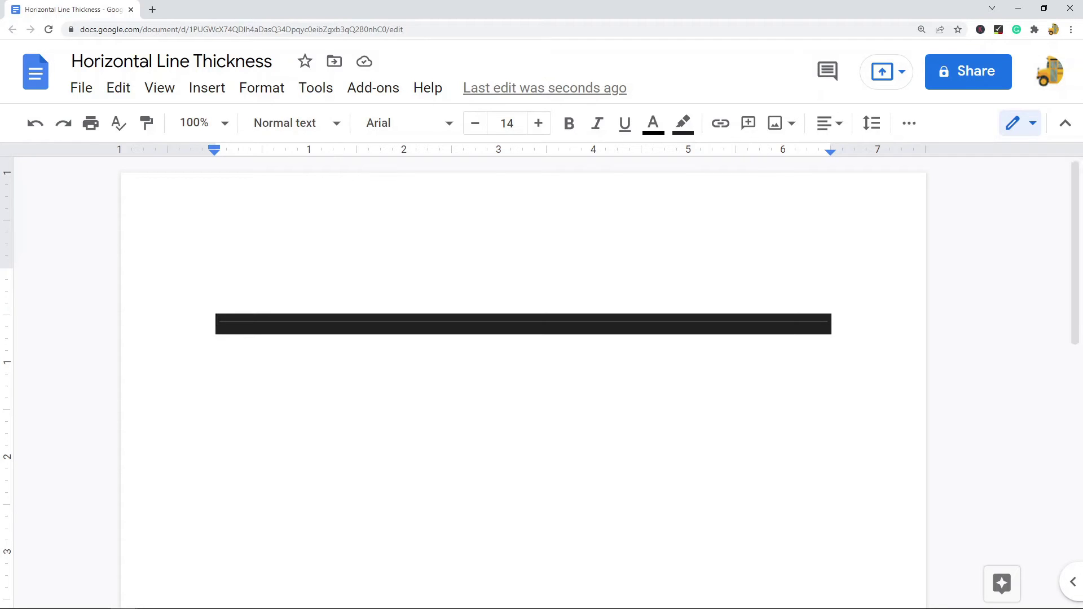
- Delete the black bar and set the highlight colour back to None
{"action": "triple_click", "coordinate": [278, 337]}
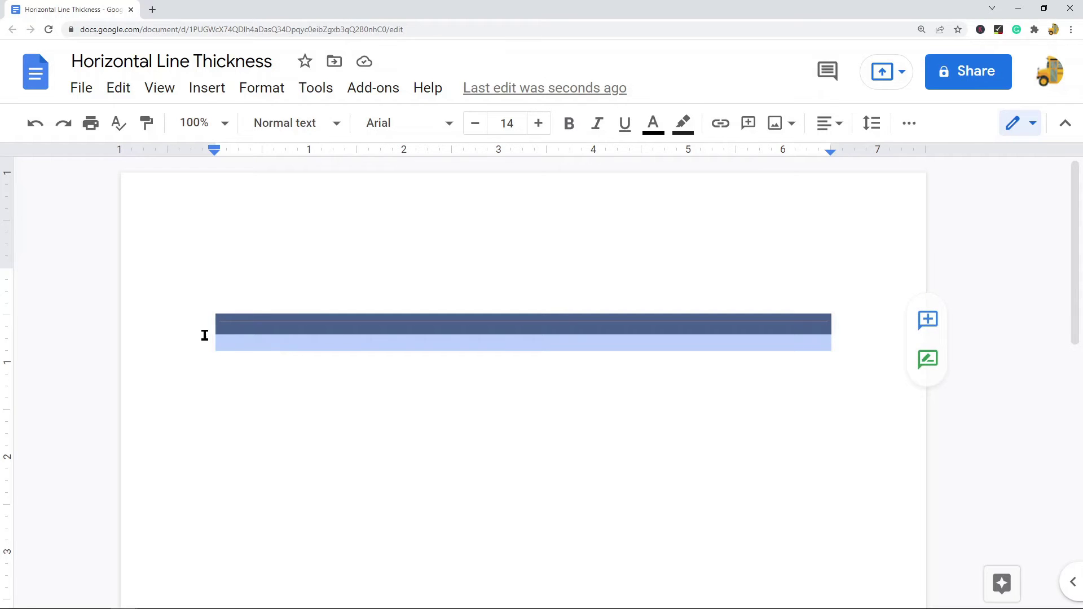
{"action": "key", "text": "Delete"}
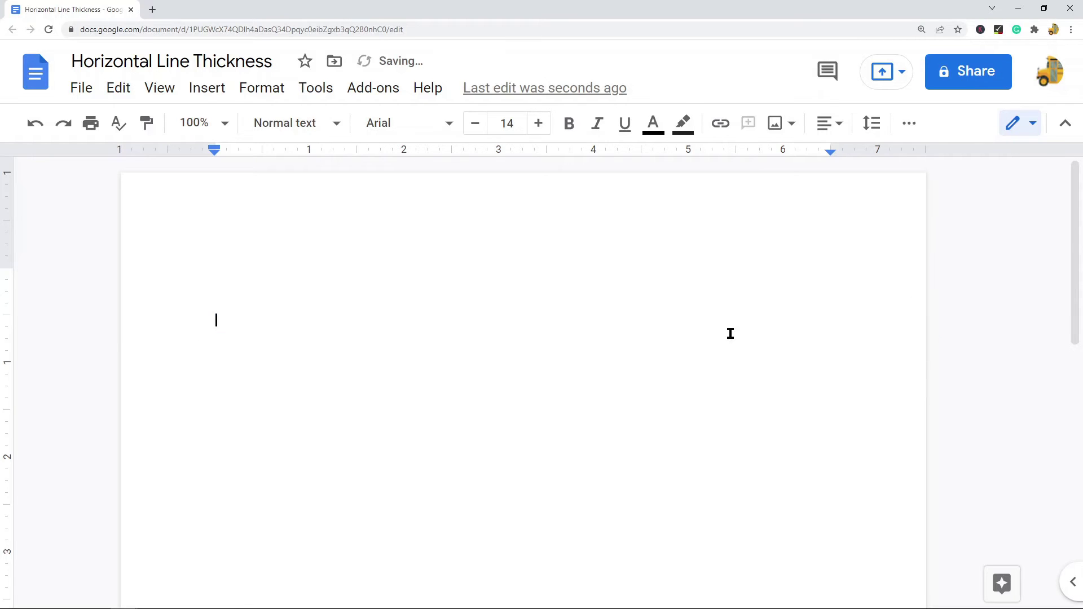
{"action": "left_click", "coordinate": [684, 123]}
{"action": "left_click", "coordinate": [768, 408]}
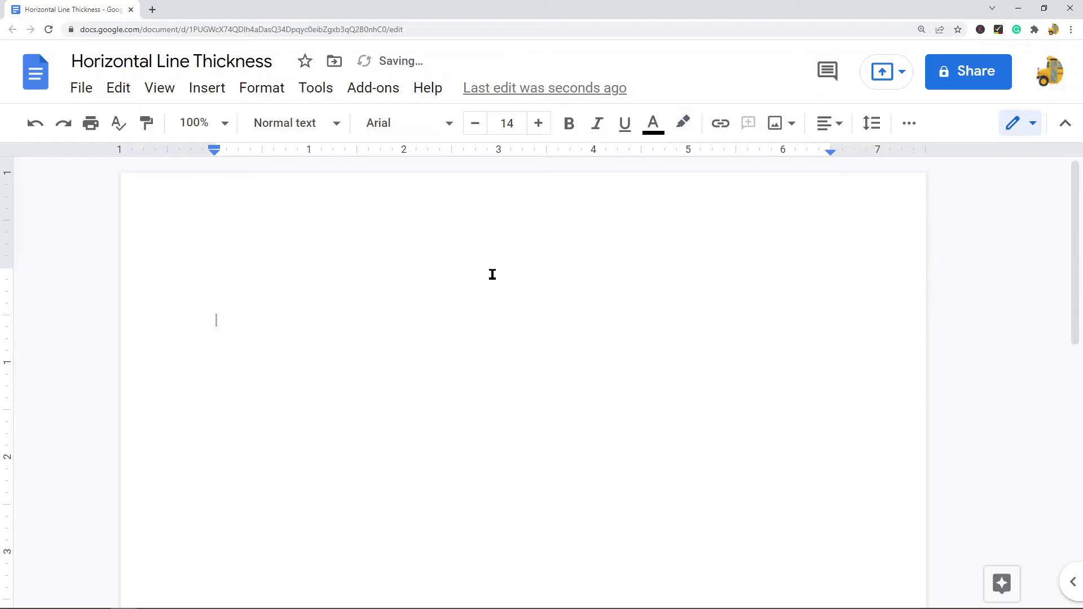
{"action": "left_click", "coordinate": [263, 363]}
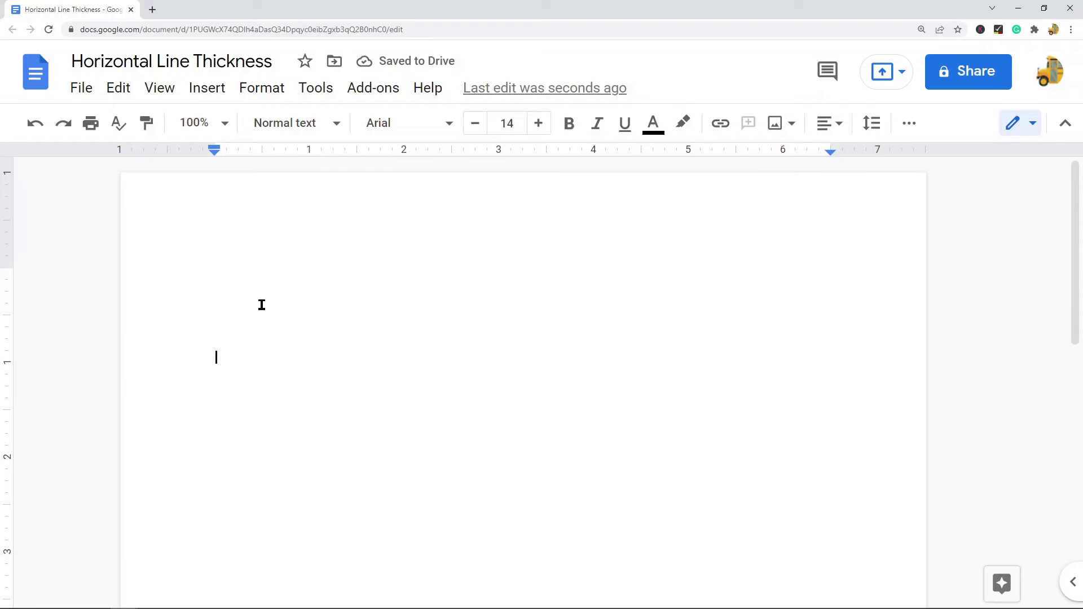
{"action": "left_click", "coordinate": [261, 306]}
{"action": "left_click", "coordinate": [266, 379]}
- Turn on black highlighting and shrink the font size down to 5
{"action": "left_click", "coordinate": [682, 125]}
{"action": "left_click", "coordinate": [692, 183]}
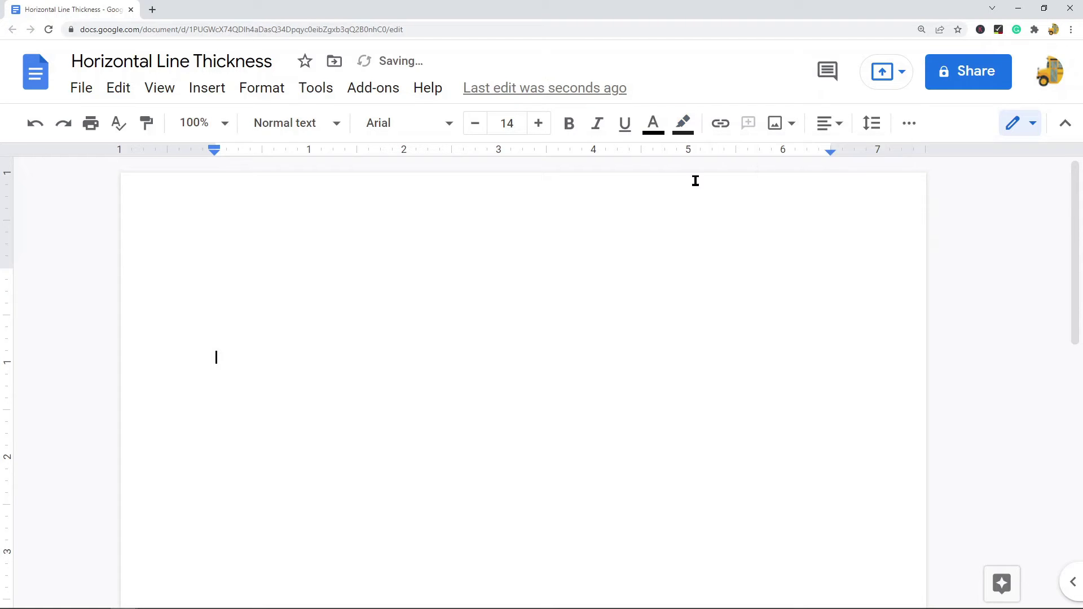
{"action": "left_click", "coordinate": [481, 127]}
{"action": "left_click", "coordinate": [480, 127]}
{"action": "left_click", "coordinate": [481, 127]}
{"action": "left_click", "coordinate": [480, 127]}
{"action": "left_click", "coordinate": [481, 127]}
{"action": "left_click", "coordinate": [481, 127]}
{"action": "left_click", "coordinate": [480, 127]}
{"action": "left_click", "coordinate": [480, 127]}
{"action": "left_click", "coordinate": [481, 127]}
{"action": "left_click", "coordinate": [480, 127]}
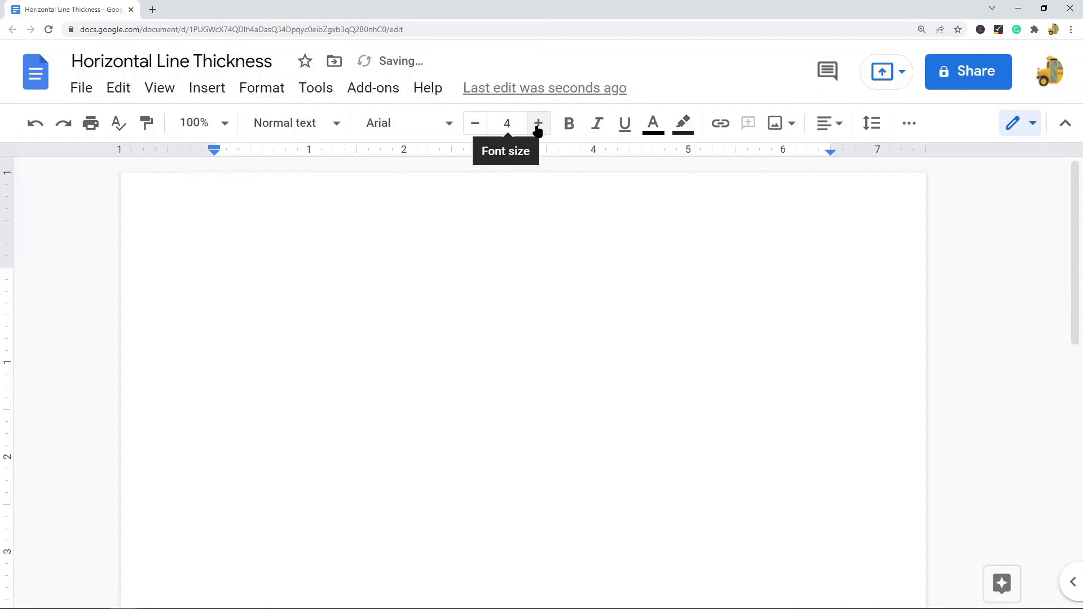
{"action": "left_click", "coordinate": [538, 127]}
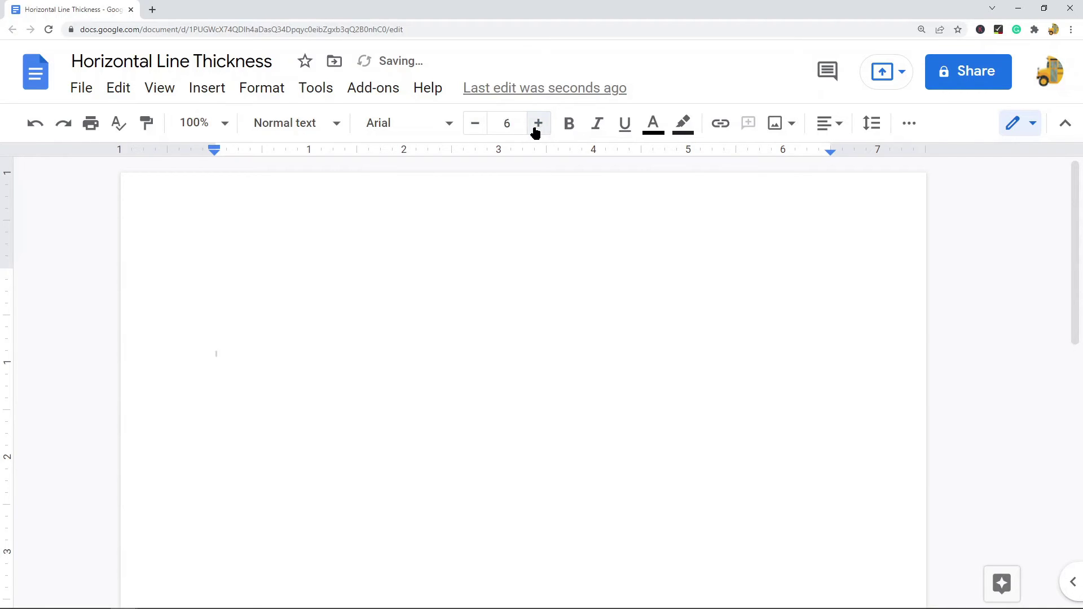
- Readjust the font size up and down, finally settling on size 5
{"action": "left_click", "coordinate": [481, 128]}
{"action": "left_click", "coordinate": [482, 128]}
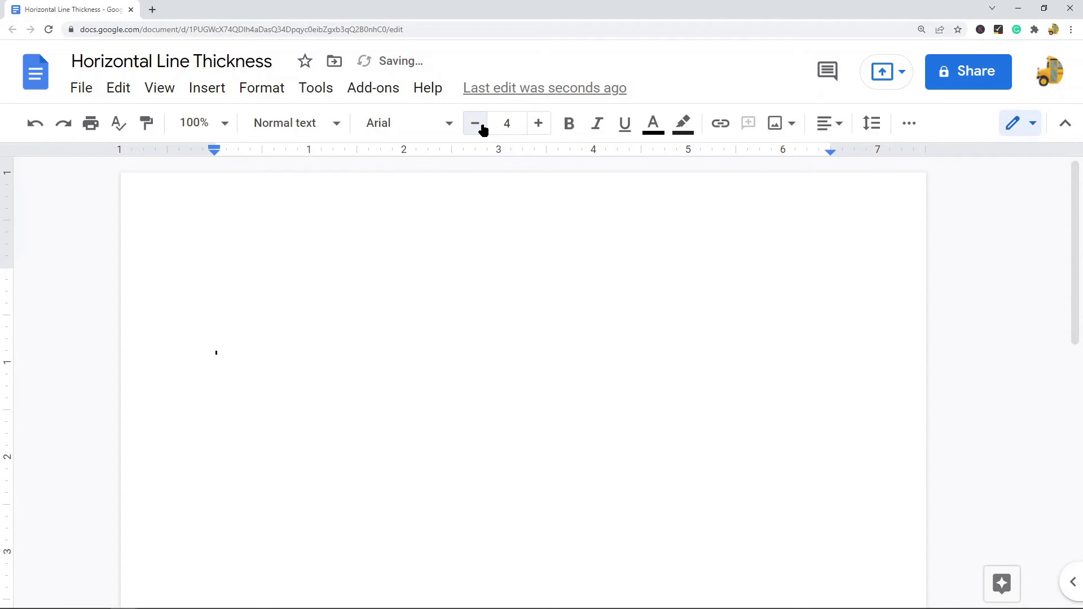
{"action": "left_click", "coordinate": [542, 125]}
{"action": "left_click", "coordinate": [540, 125]}
{"action": "left_click", "coordinate": [540, 124]}
{"action": "left_click", "coordinate": [541, 124]}
{"action": "left_click", "coordinate": [541, 124]}
{"action": "left_click", "coordinate": [478, 126]}
{"action": "left_click", "coordinate": [477, 126]}
{"action": "left_click", "coordinate": [479, 128]}
{"action": "left_click", "coordinate": [478, 128]}
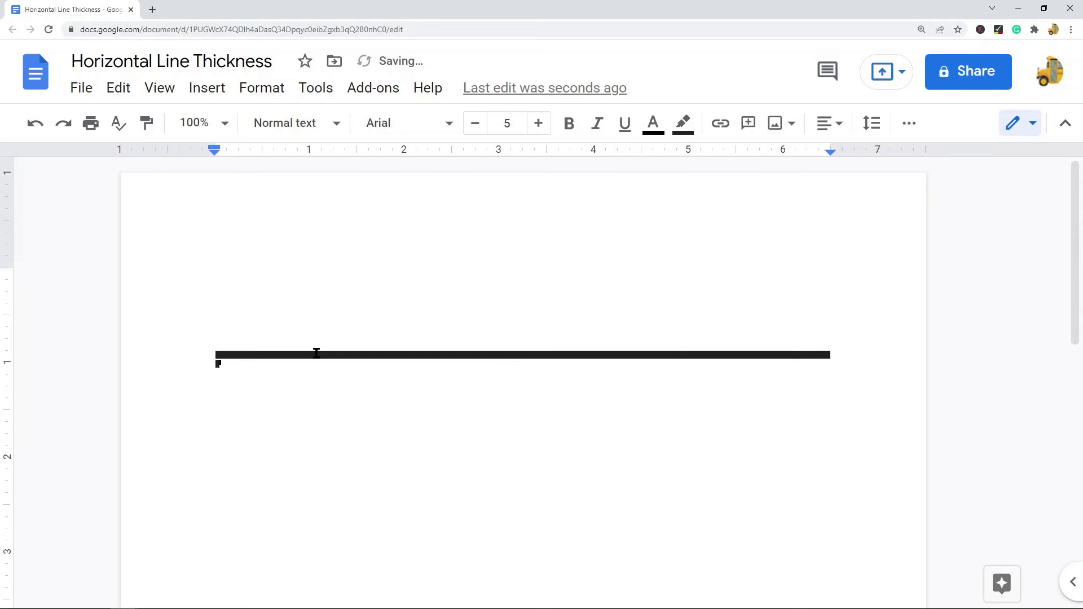
- Remove the thin black bar and set the highlight colour to None
{"action": "key", "text": "BackSpace"}
{"action": "left_click", "coordinate": [871, 356]}
{"action": "left_click", "coordinate": [170, 367], "text": "shift"}
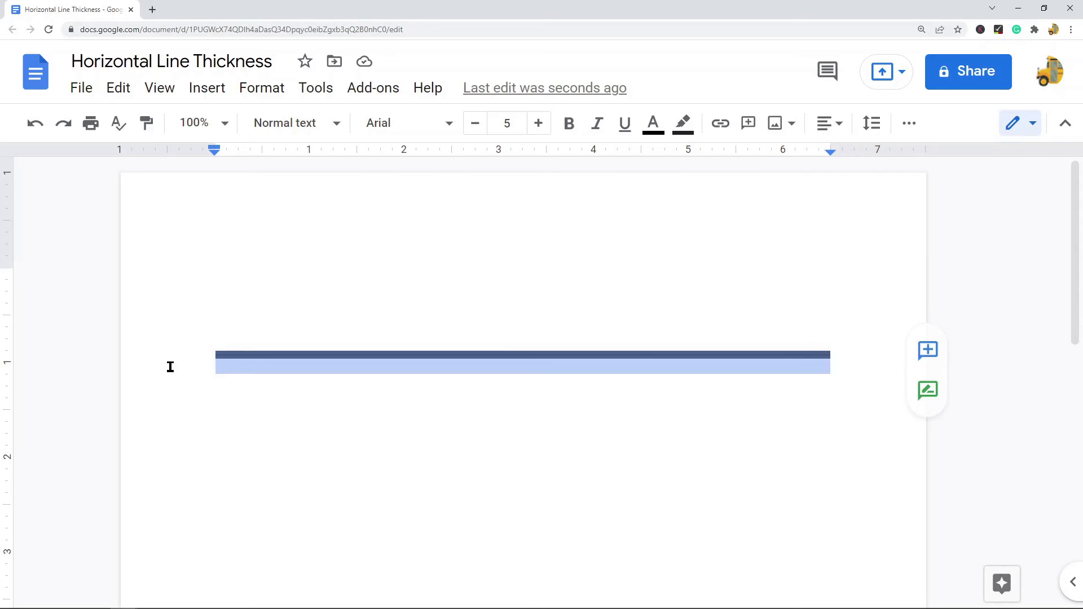
{"action": "left_click", "coordinate": [683, 123]}
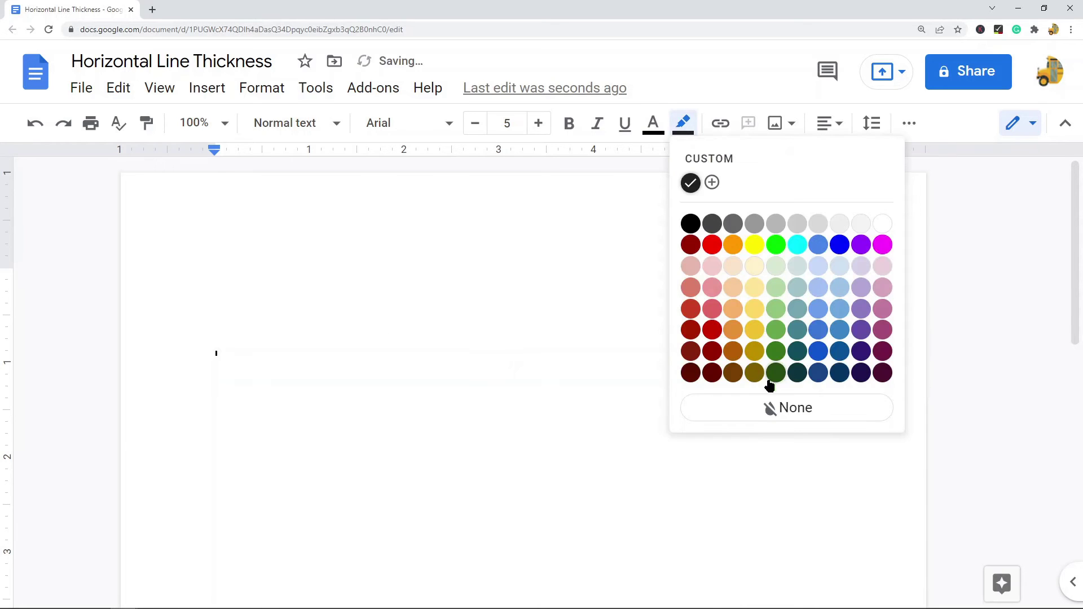
{"action": "left_click", "coordinate": [770, 407]}
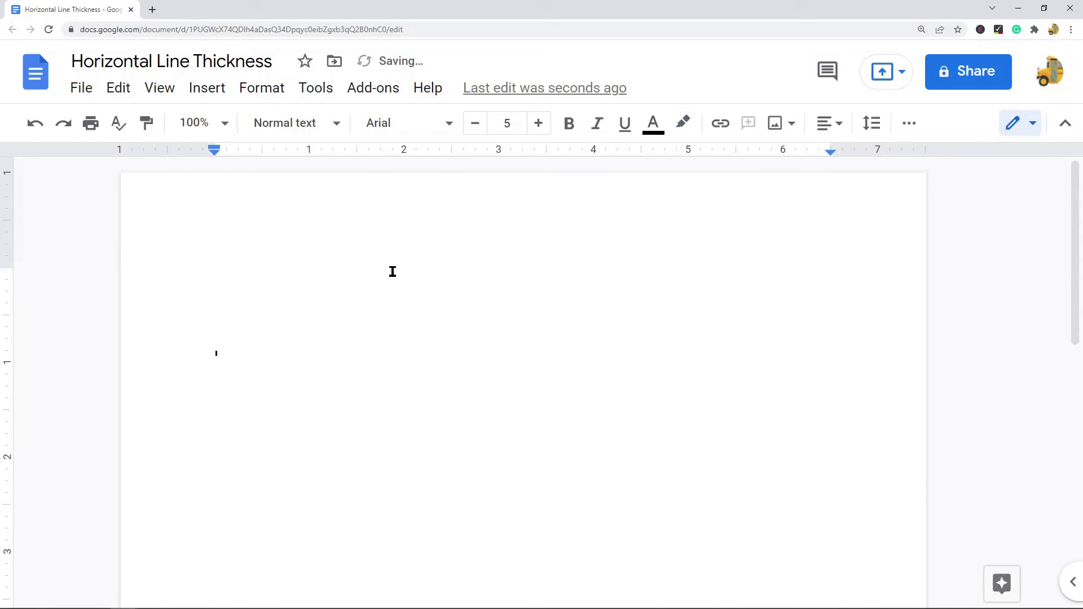
- Raise the font size back to 14 and start a new line
{"action": "left_click", "coordinate": [540, 123]}
{"action": "left_click", "coordinate": [544, 126]}
{"action": "left_click", "coordinate": [544, 126]}
{"action": "left_click", "coordinate": [544, 126]}
{"action": "left_click", "coordinate": [544, 127]}
{"action": "left_click", "coordinate": [544, 126]}
{"action": "key", "text": "Return"}
{"action": "key", "text": "Return"}
{"action": "key", "text": "Return"}
{"action": "key", "text": "Return"}
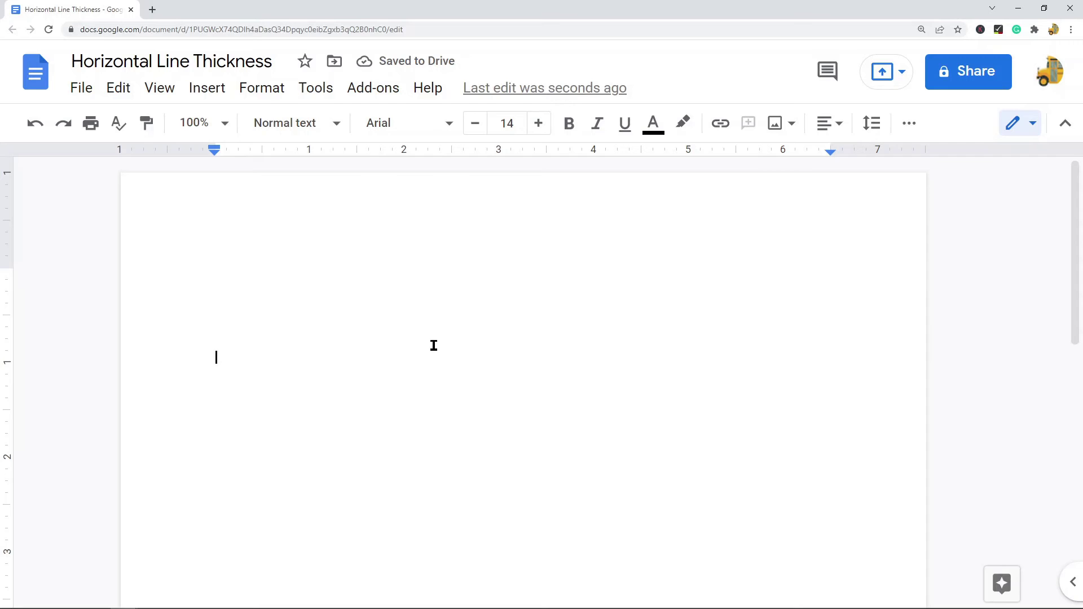
- Create a new blank drawing via Insert > Drawing > New
{"action": "left_click", "coordinate": [199, 90]}
{"action": "mouse_move", "coordinate": [260, 194]}
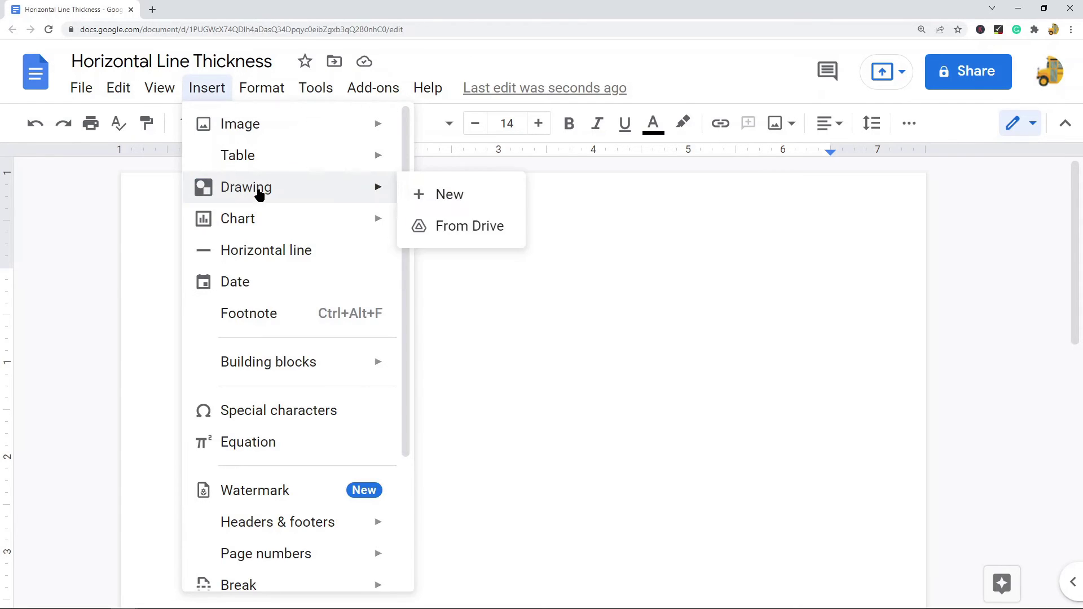
{"action": "left_click", "coordinate": [444, 197]}
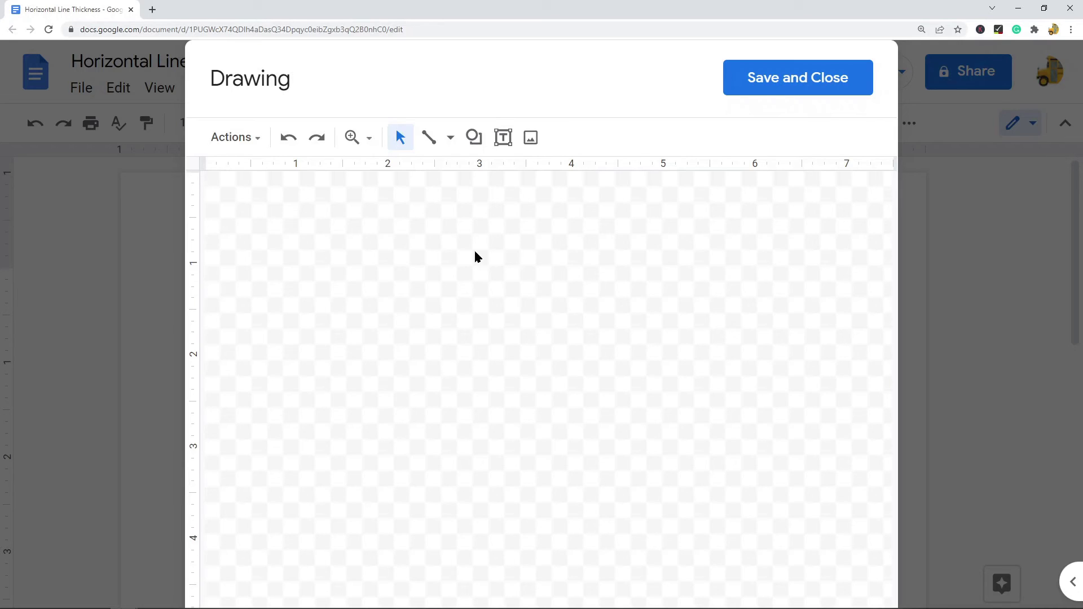
- Draw a straight horizontal line from the left edge to the right edge of the canvas
{"action": "left_click", "coordinate": [430, 139]}
{"action": "mouse_move", "coordinate": [203, 382]}
{"action": "left_mouse_down"}
{"action": "mouse_move", "coordinate": [697, 365]}
{"action": "mouse_move", "coordinate": [788, 382]}
{"action": "mouse_move", "coordinate": [888, 382]}
{"action": "left_mouse_up"}
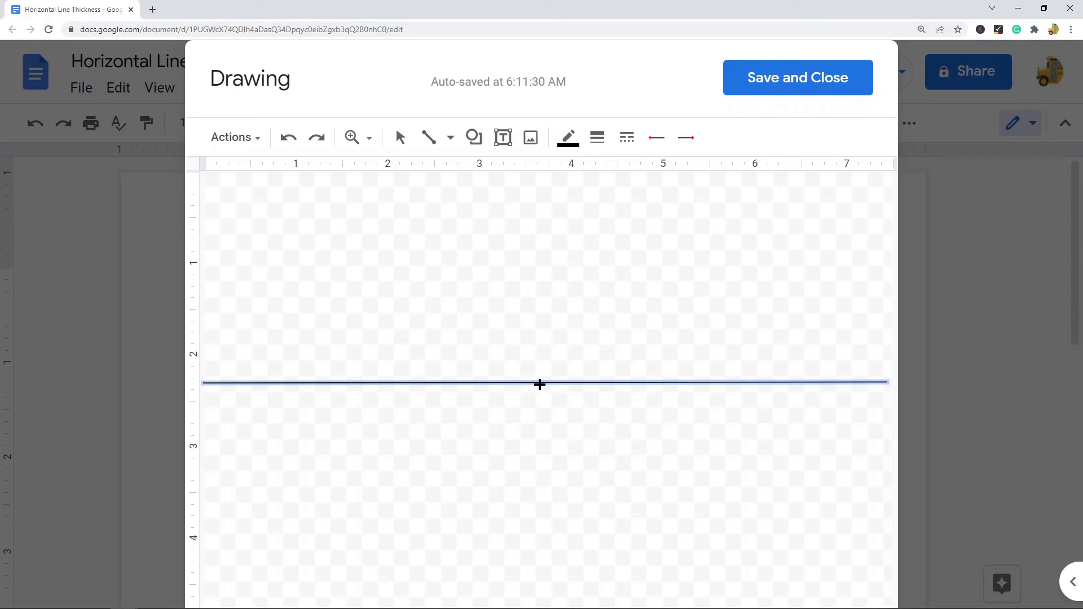
- Try 3px and 12px line weights, then settle on 4px for the line
{"action": "left_click", "coordinate": [597, 141]}
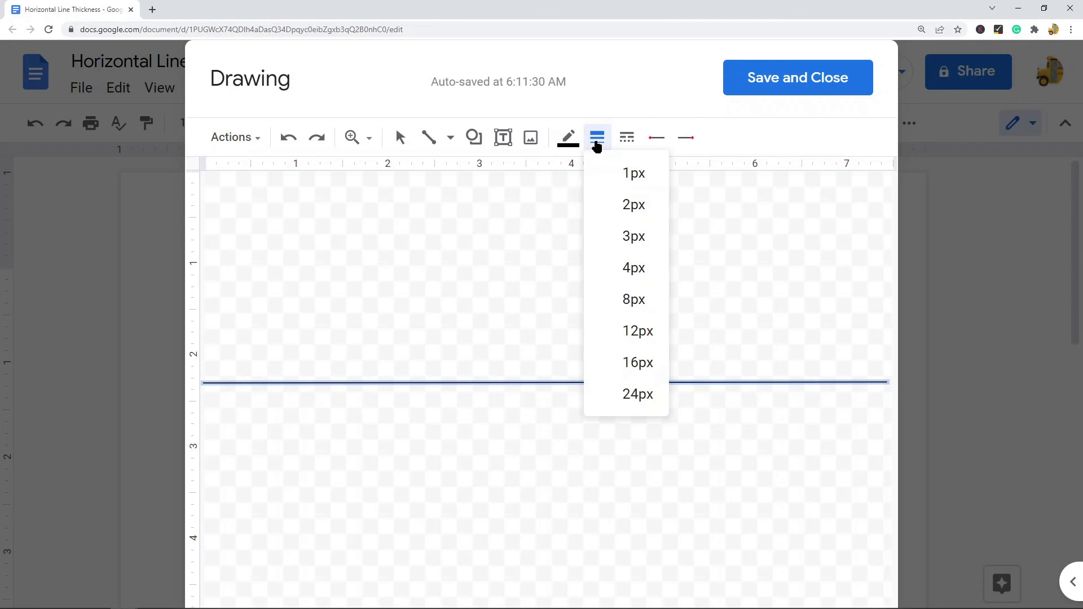
{"action": "left_click", "coordinate": [634, 237]}
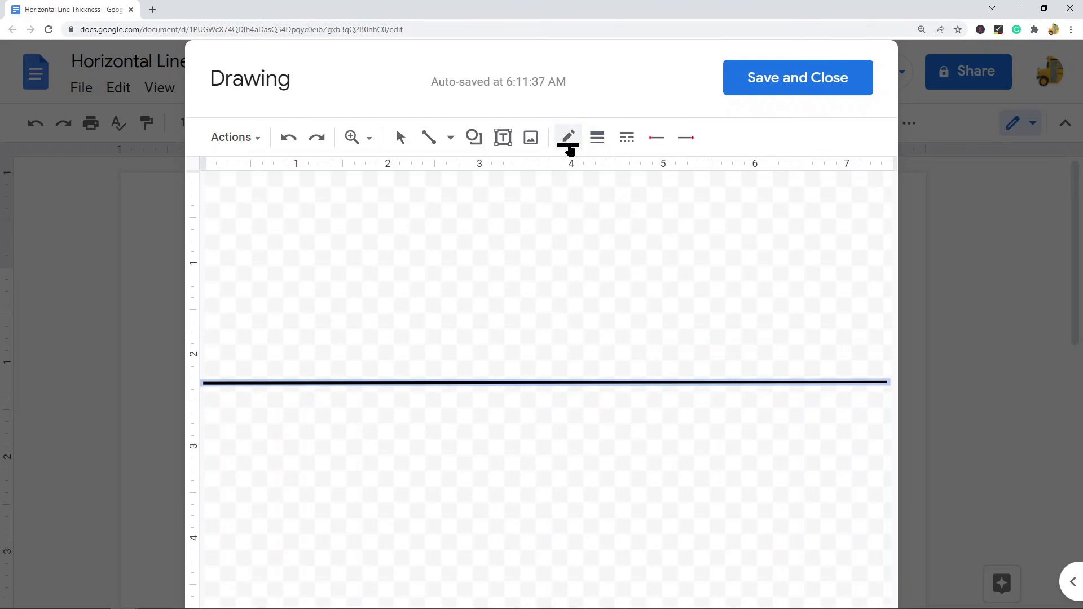
{"action": "left_click", "coordinate": [569, 144]}
{"action": "left_click", "coordinate": [597, 138]}
{"action": "left_click", "coordinate": [642, 327]}
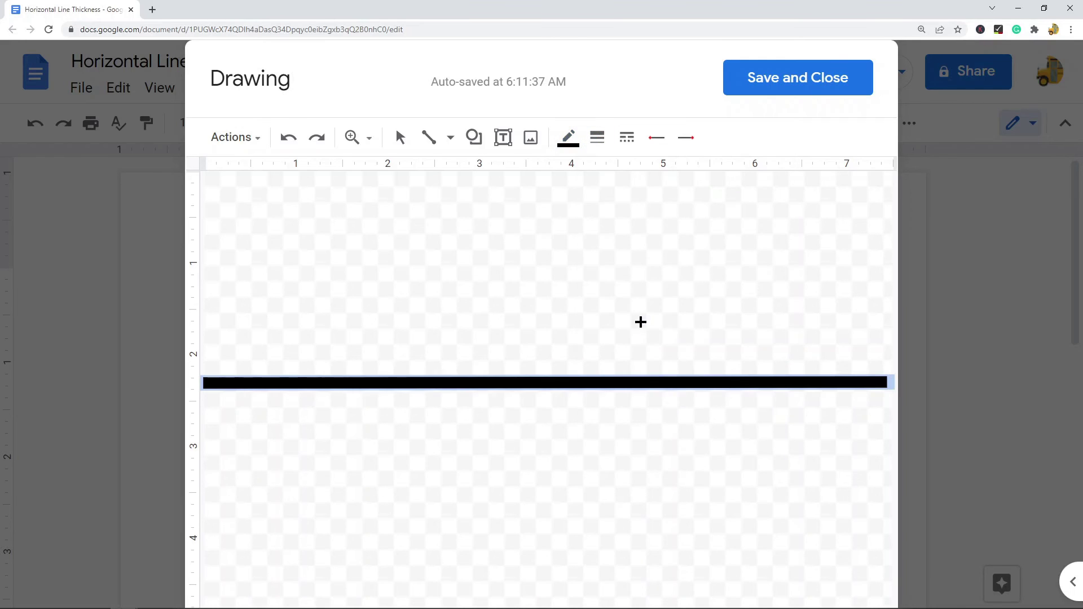
{"action": "left_click", "coordinate": [567, 143]}
{"action": "left_click", "coordinate": [596, 138]}
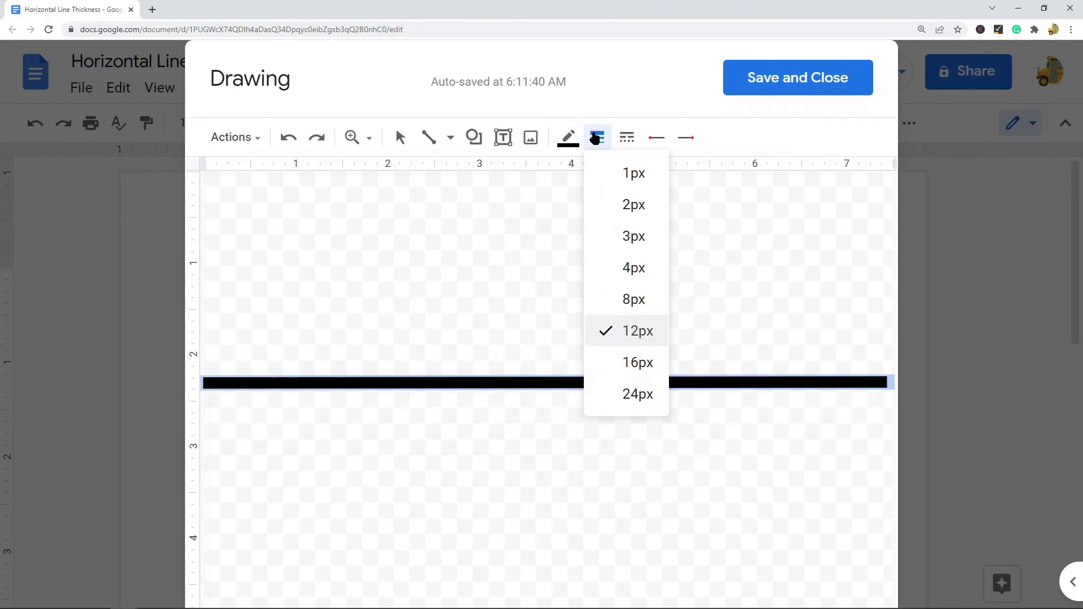
{"action": "left_click", "coordinate": [640, 263]}
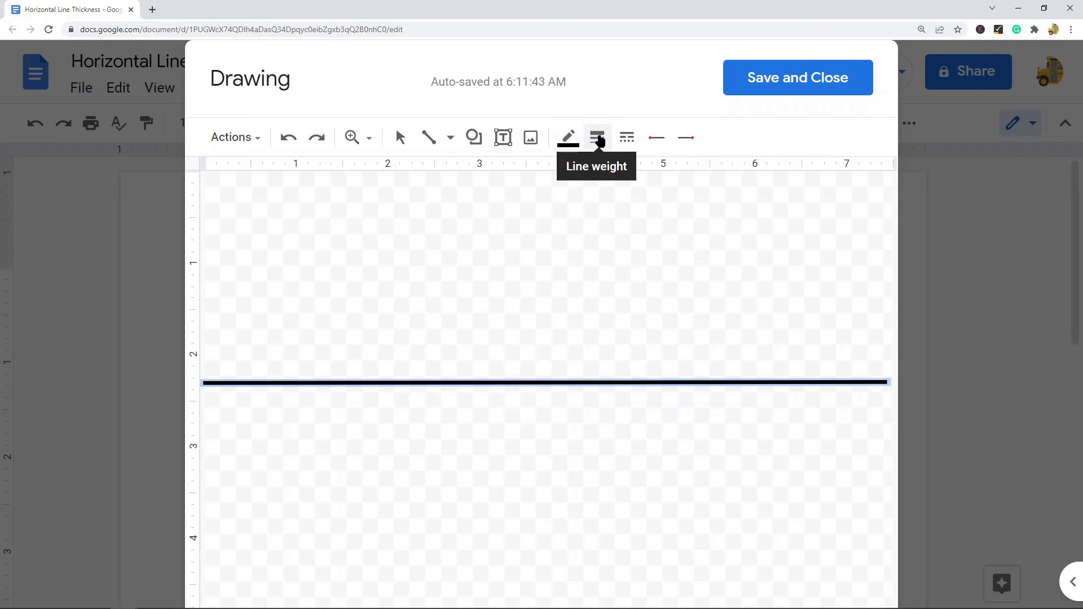
- Check the line's weight, dash and colour options, then draw and delete a test line
{"action": "left_click", "coordinate": [598, 140]}
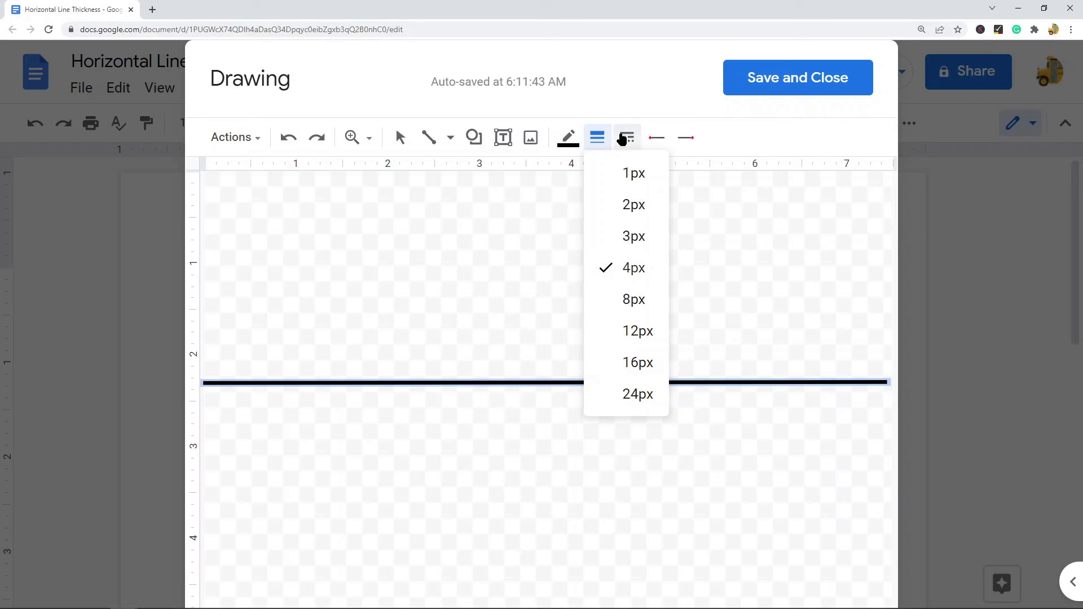
{"action": "left_click", "coordinate": [624, 140]}
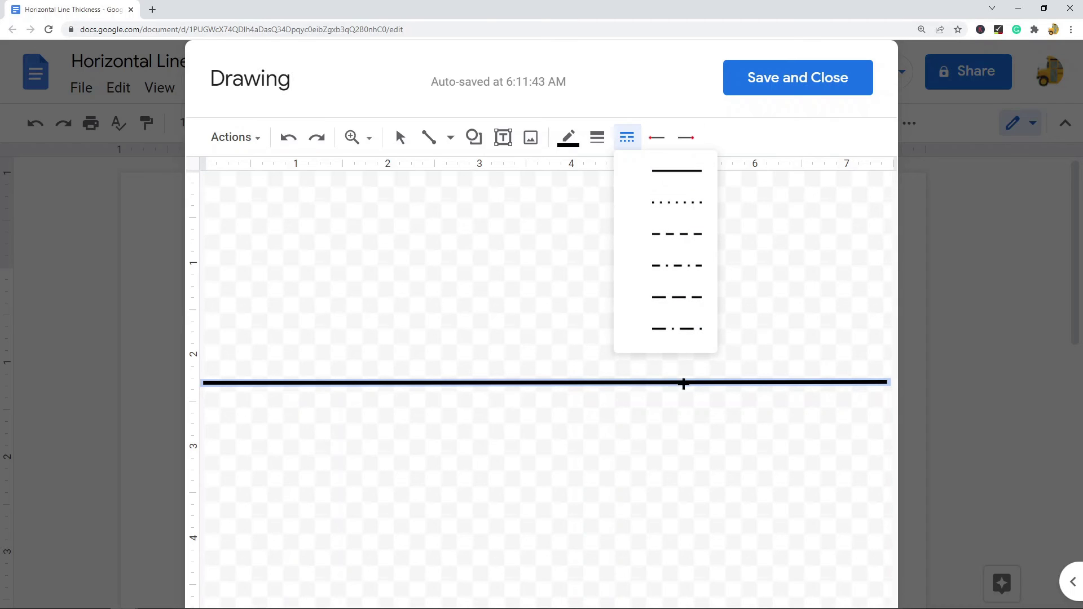
{"action": "left_click", "coordinate": [568, 141]}
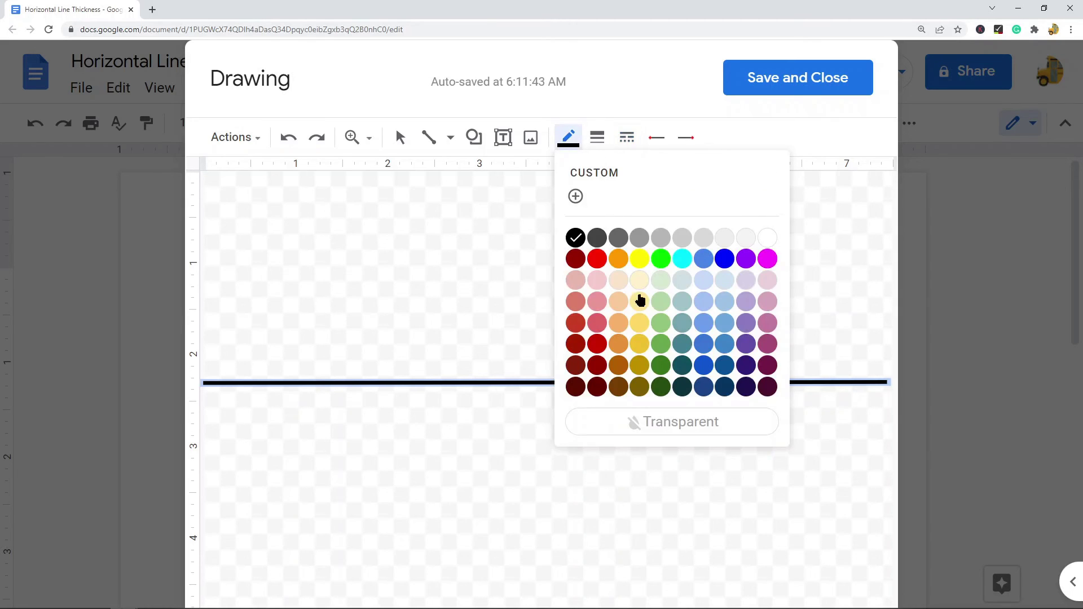
{"action": "left_click_drag", "start_coordinate": [500, 239], "coordinate": [594, 333]}
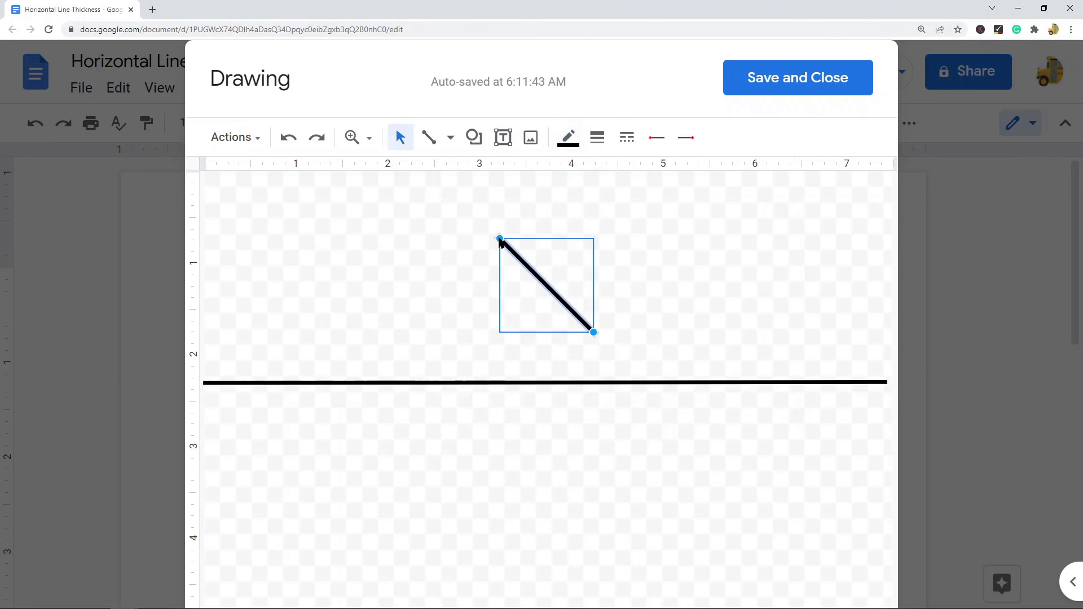
{"action": "key", "text": "Delete"}
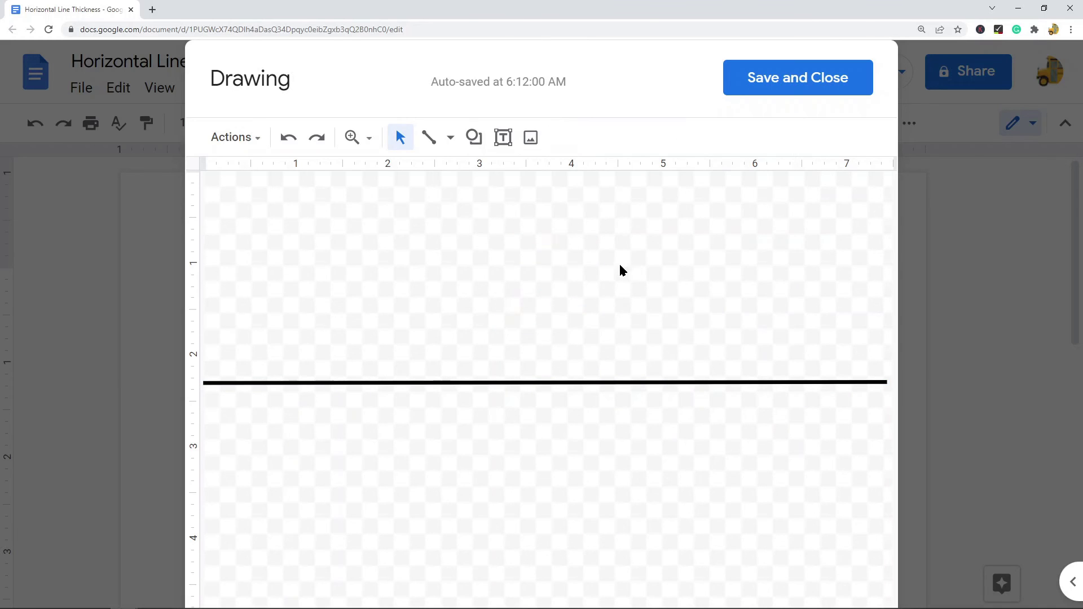
- Save and close the drawing, then delete the inserted line image from the page
{"action": "left_click", "coordinate": [766, 81]}
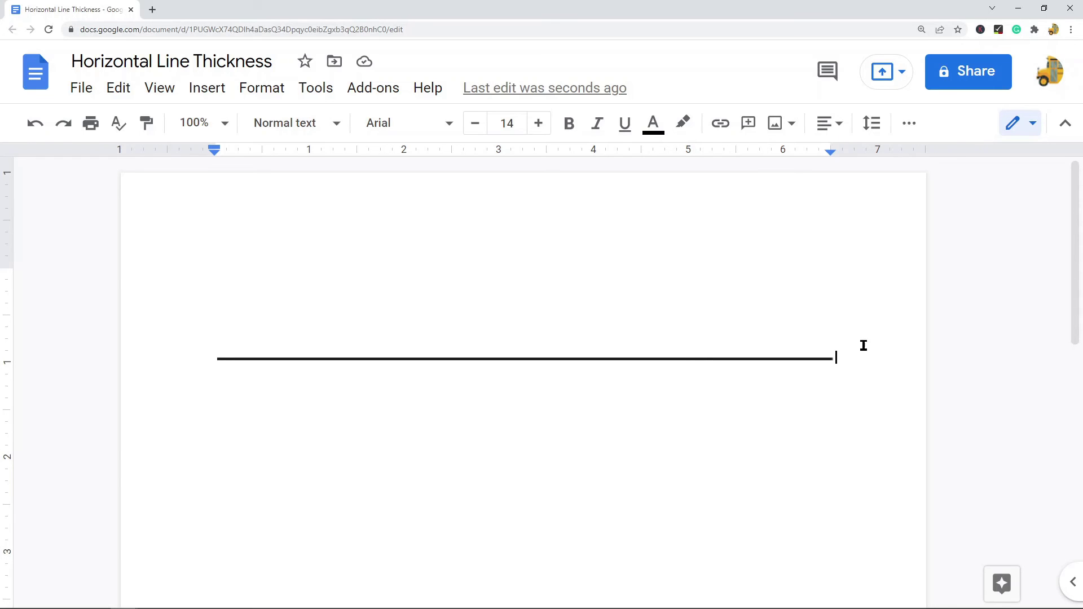
{"action": "left_click", "coordinate": [237, 361]}
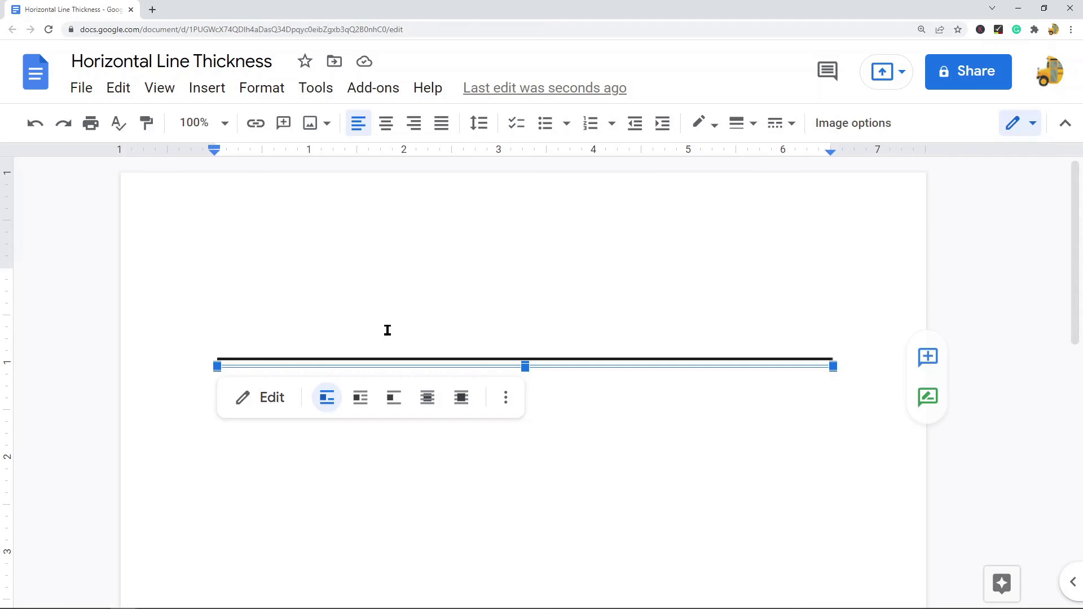
{"action": "key", "text": "Delete"}
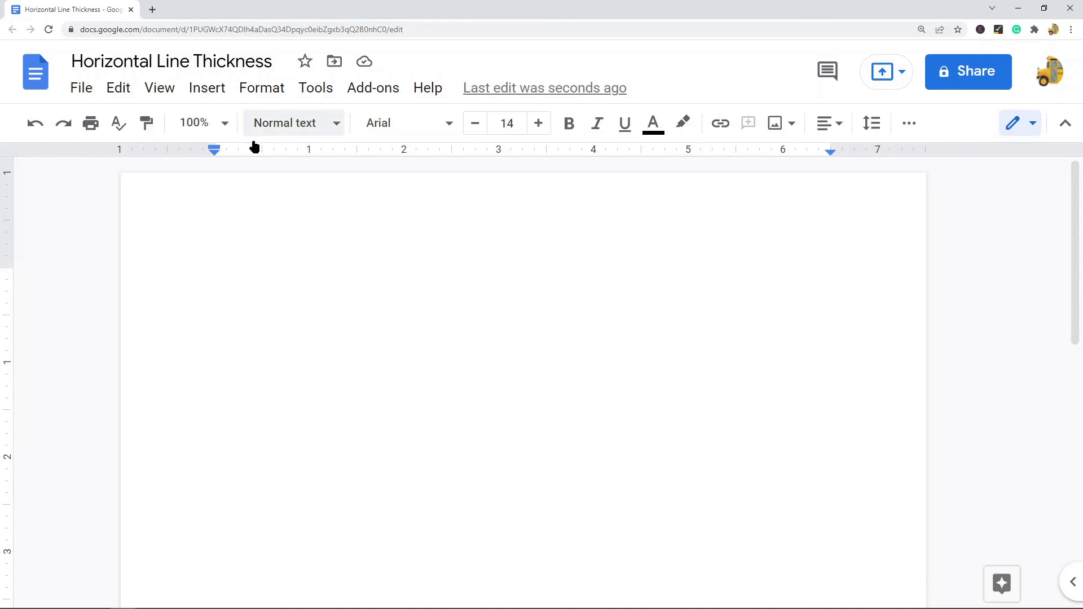
- Apply a solid black 3 pt between-paragraph border through Borders and shading
{"action": "left_click", "coordinate": [262, 88]}
{"action": "mouse_move", "coordinate": [334, 167]}
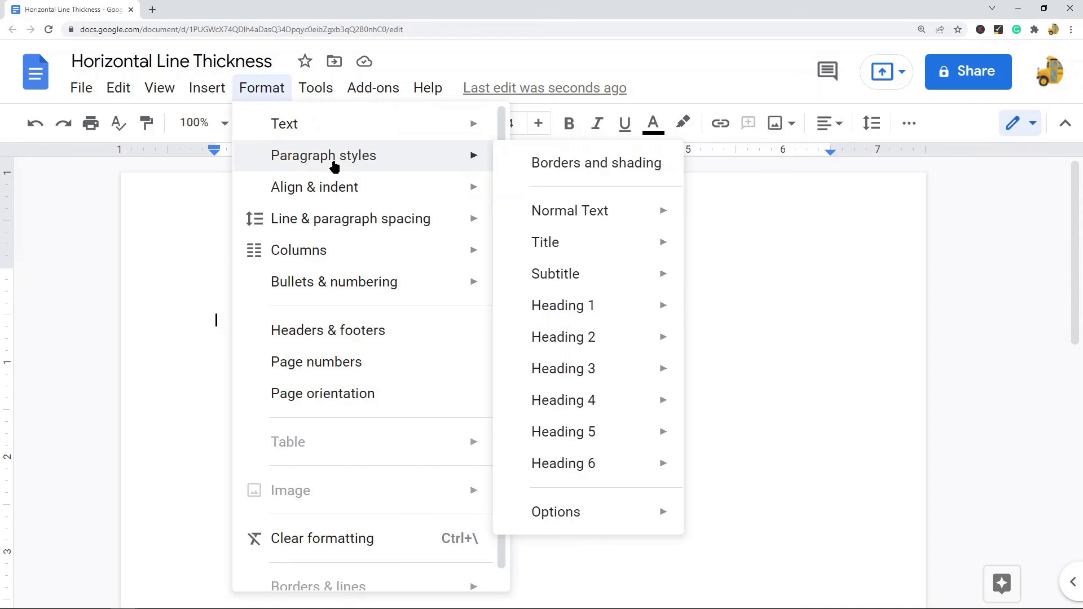
{"action": "left_click", "coordinate": [575, 169]}
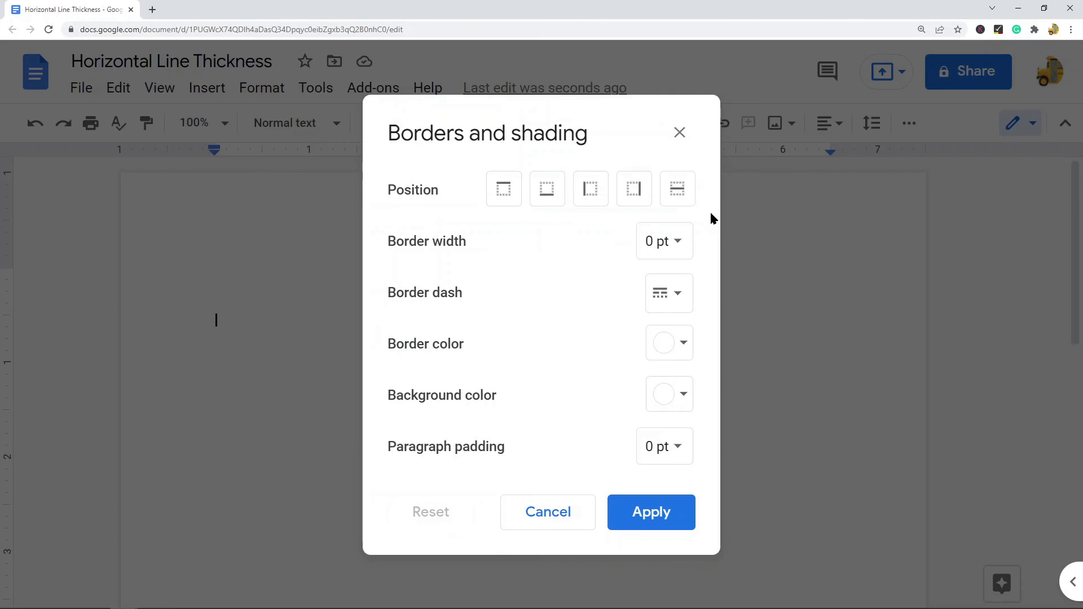
{"action": "left_click", "coordinate": [678, 192]}
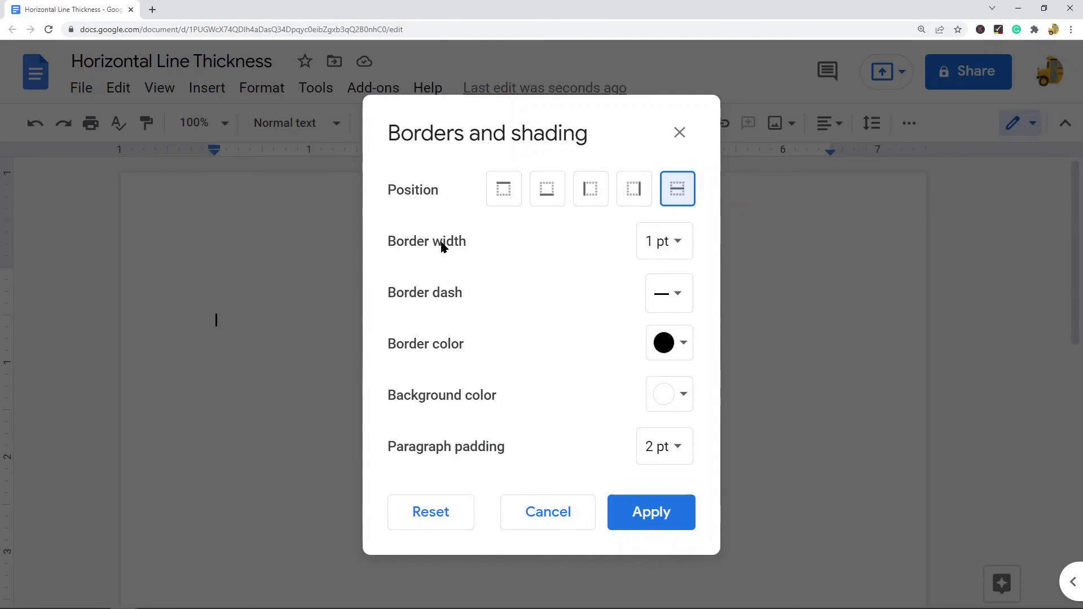
{"action": "left_click", "coordinate": [681, 246]}
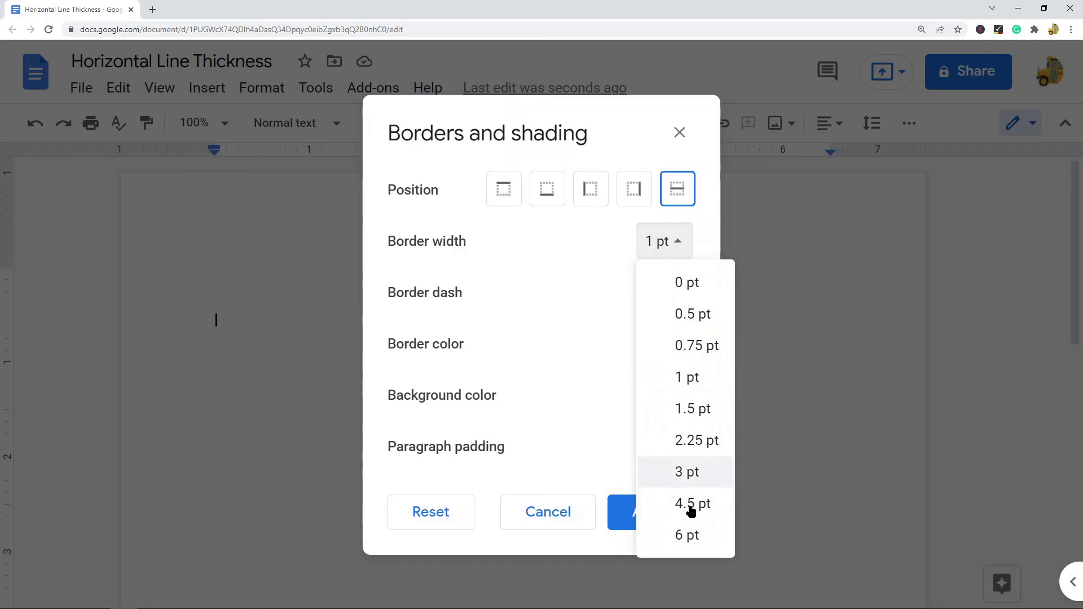
{"action": "left_click", "coordinate": [686, 474]}
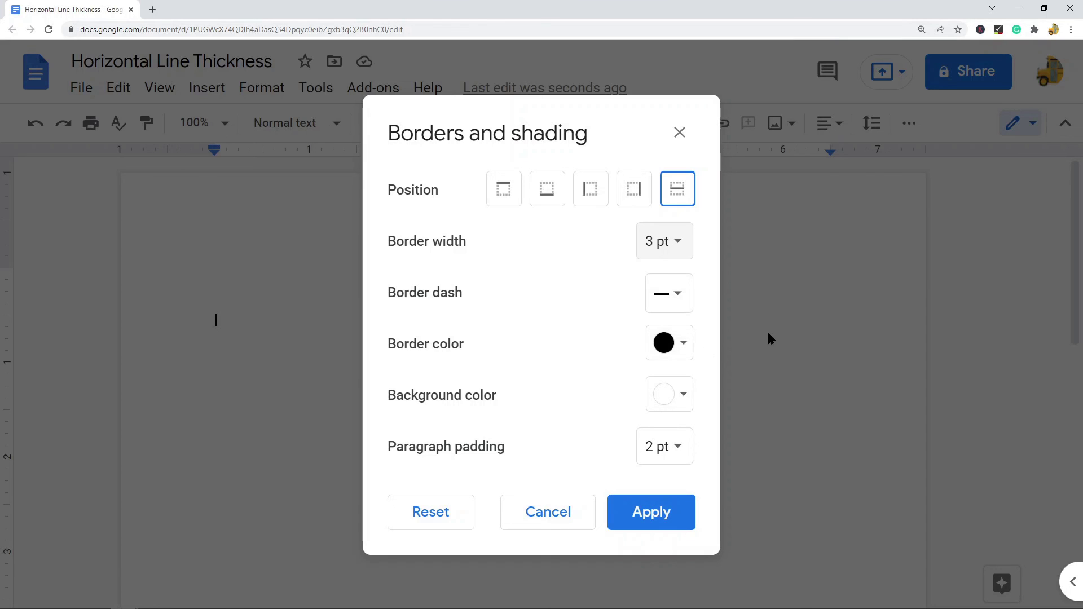
{"action": "left_click", "coordinate": [666, 518]}
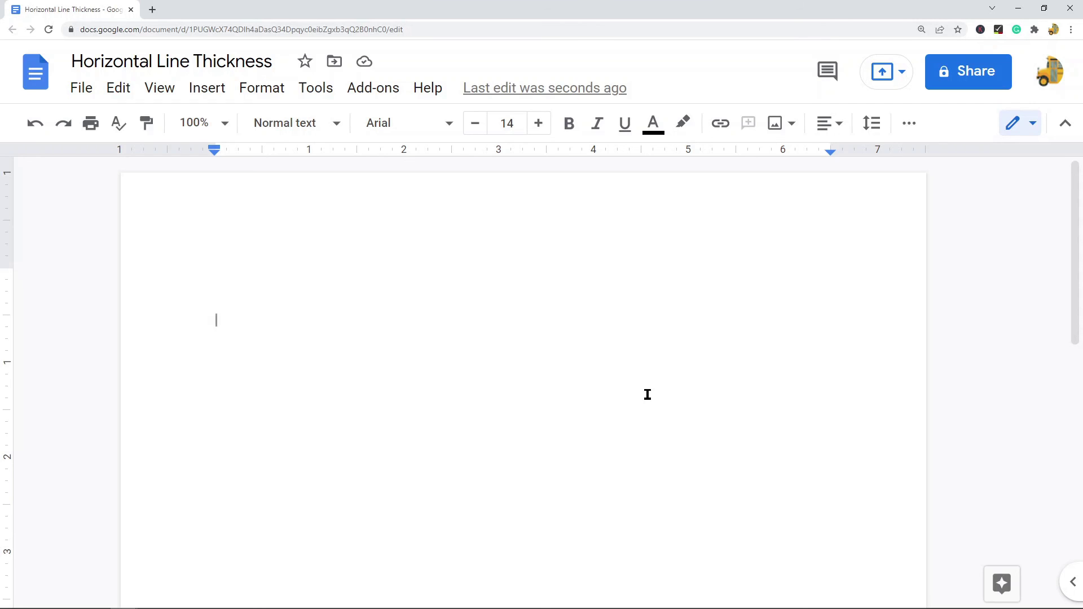
- Add three new paragraphs so the thick black border lines repeat down the page
{"action": "key", "text": "Return"}
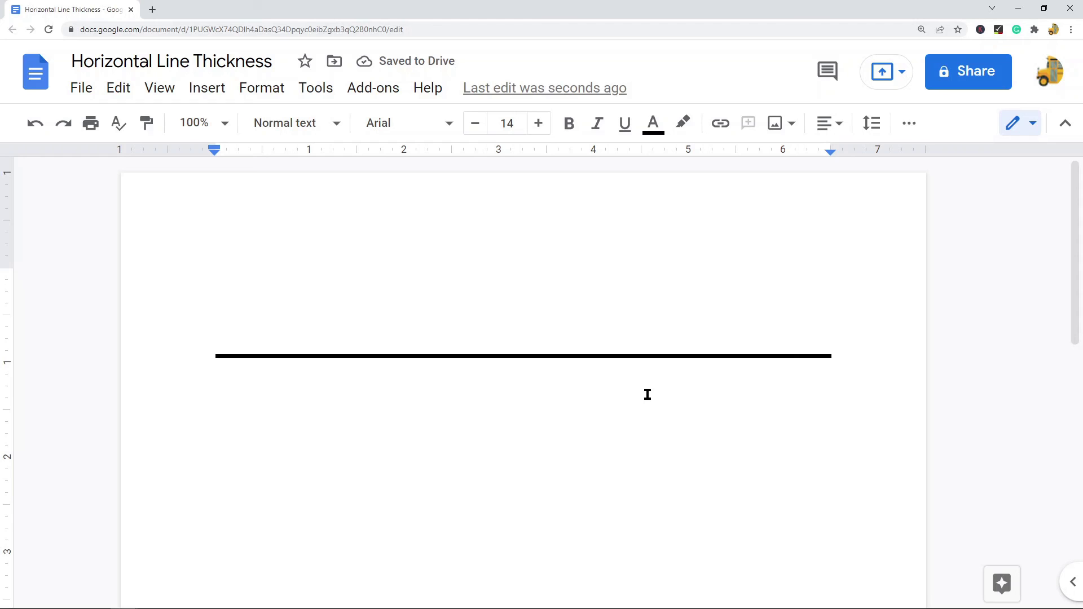
{"action": "key", "text": "Return"}
{"action": "key", "text": "Return"}
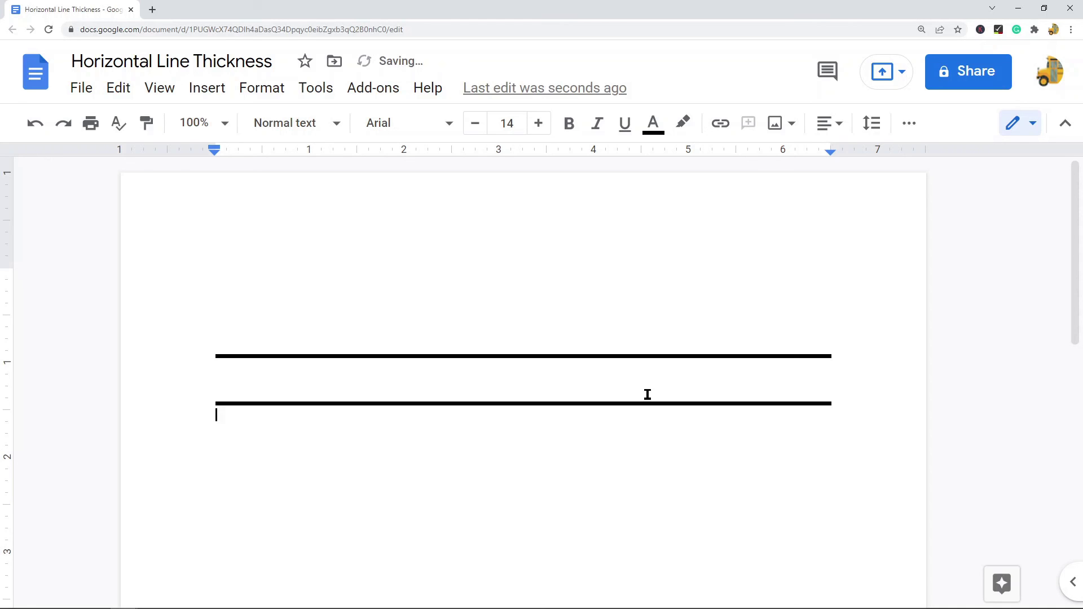
{"action": "key", "text": "Return"}
{"action": "key", "text": "Return"}
{"action": "key", "text": "Return"}
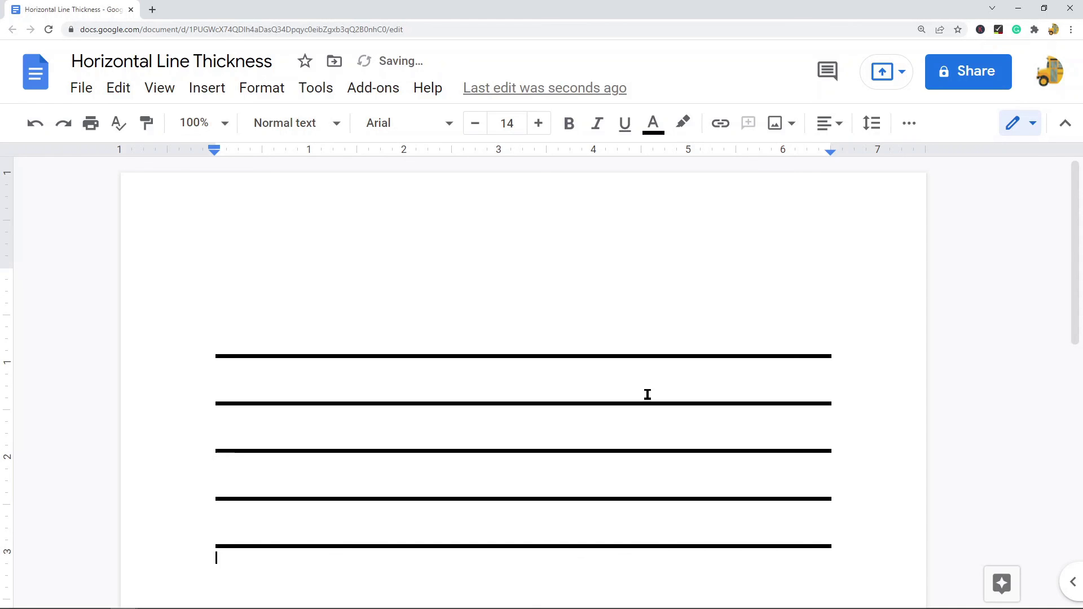